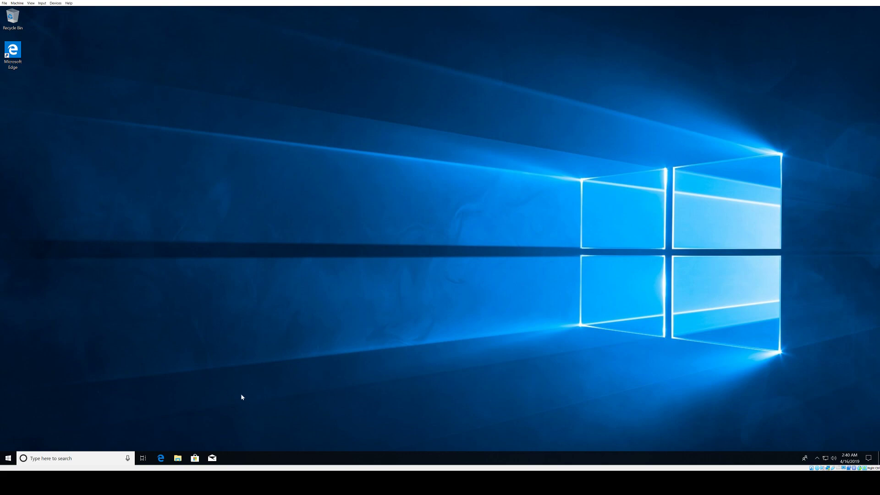
# Step: Go to the Downloads > SysinternalsSuite folder in File Explorer
pyautogui.click(178, 458)
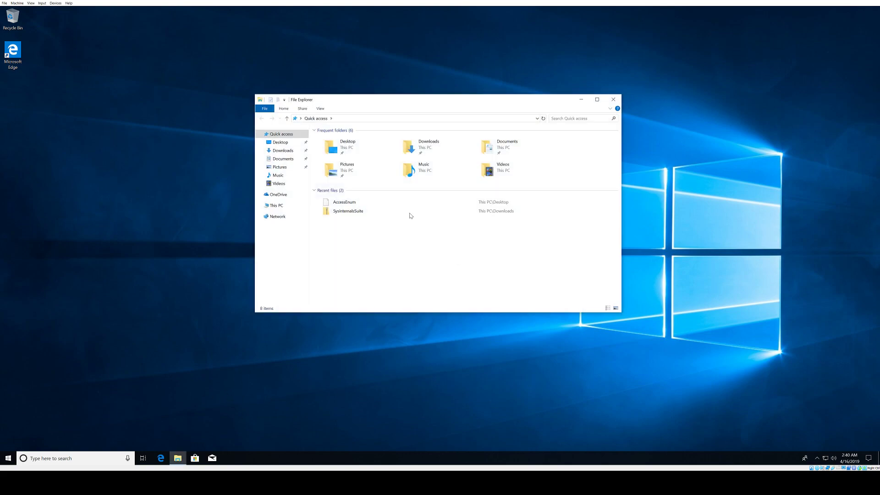
pyautogui.doubleClick(427, 146)
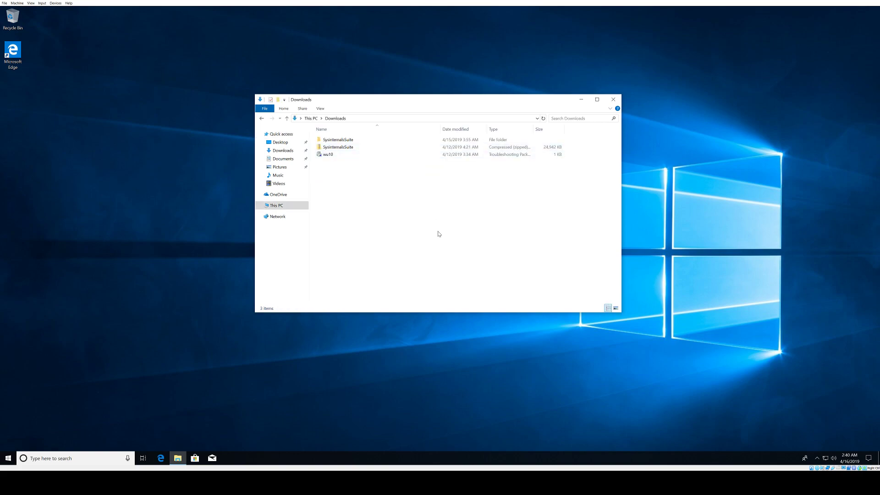
pyautogui.click(340, 141)
pyautogui.doubleClick(340, 142)
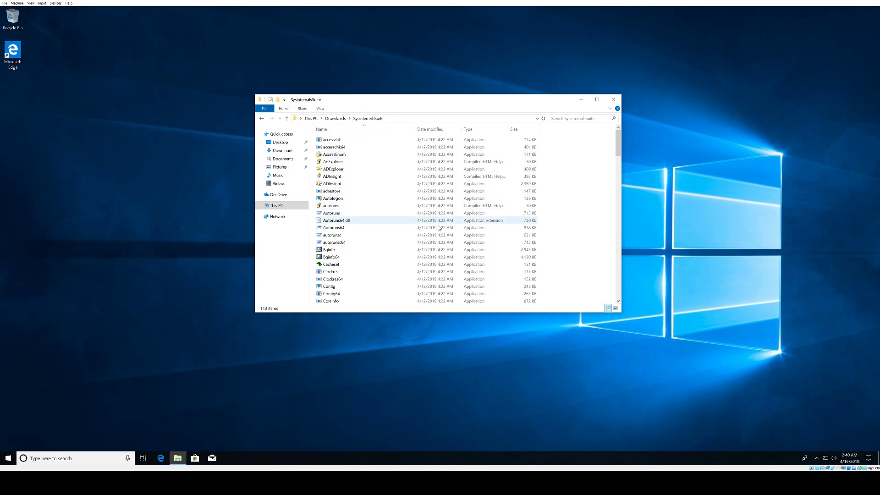
# Step: Select logonsessions and select the SysinternalsSuite folder path in the address bar
pyautogui.click(414, 253)
pyautogui.write('load')
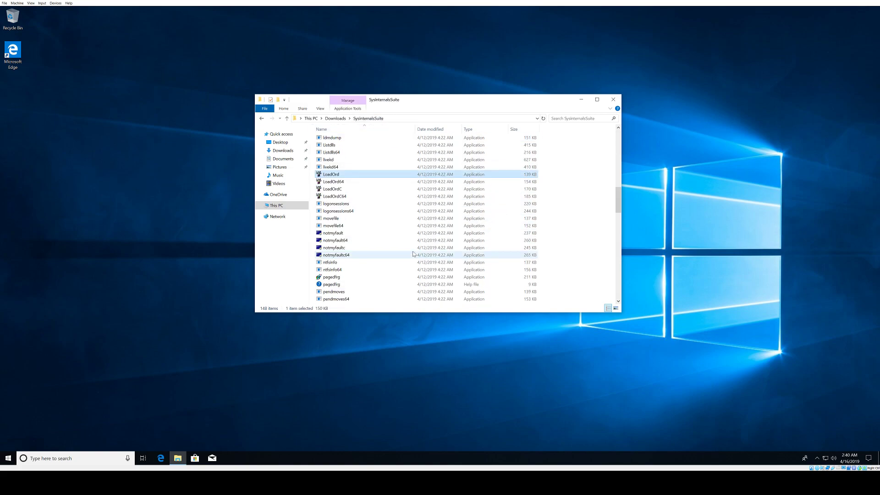
pyautogui.click(361, 204)
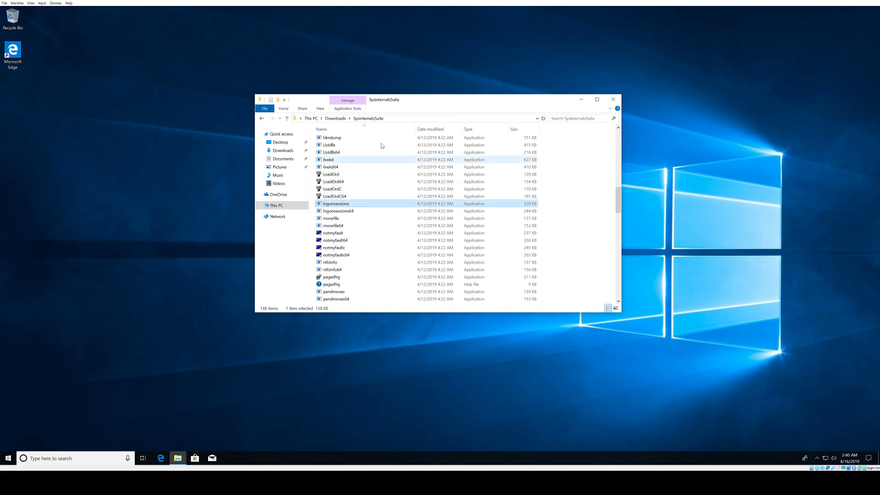
pyautogui.click(414, 119)
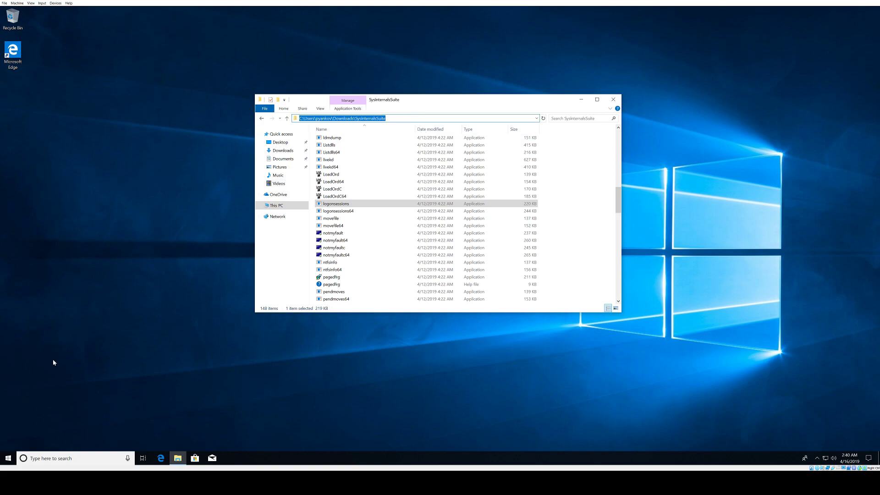
# Step: Launch Command Prompt as administrator from the Start search
pyautogui.click(8, 458)
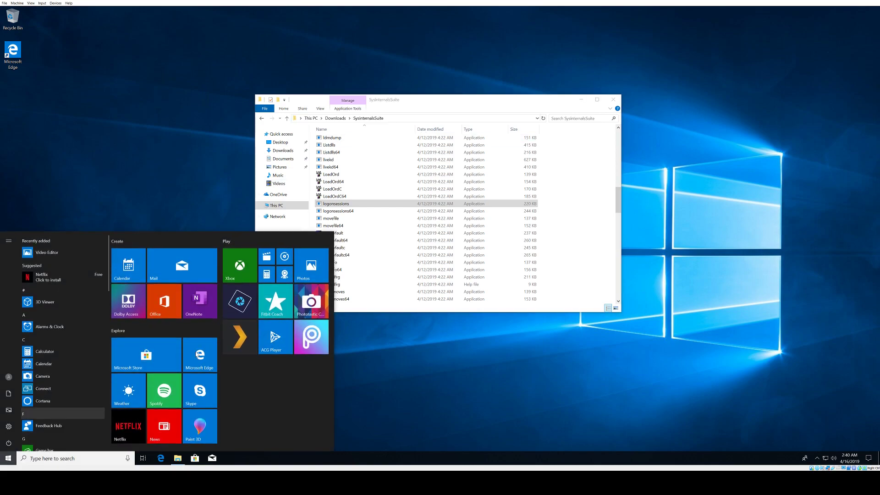
pyautogui.write('cmd')
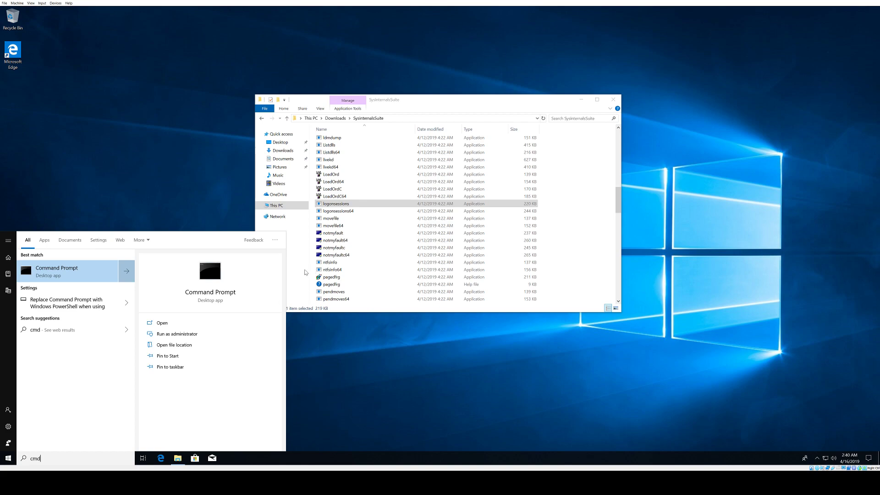
pyautogui.rightClick(86, 270)
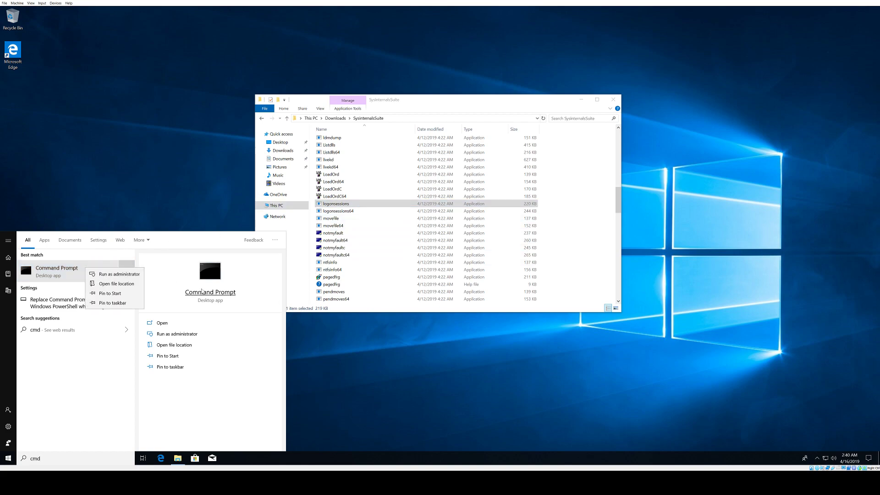
pyautogui.click(126, 275)
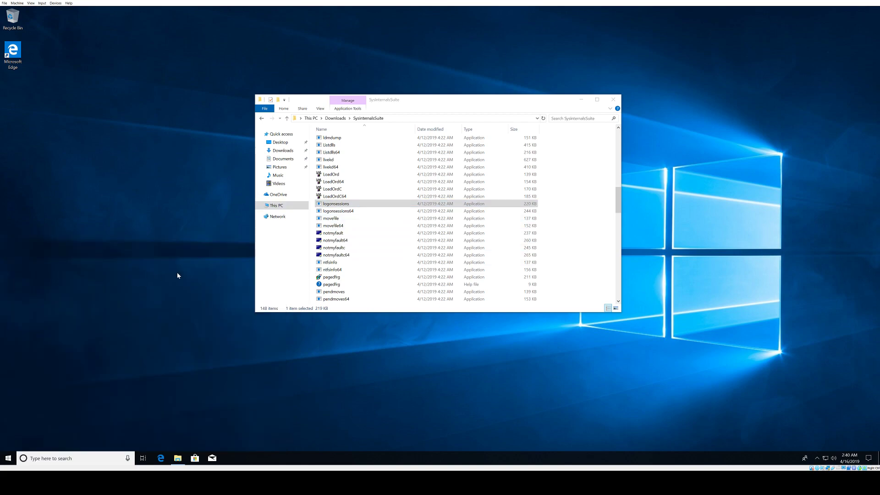
# Step: Move the console over the file list and paste the SysinternalsSuite path after cd
pyautogui.moveTo(249, 24); pyautogui.dragTo(523, 189)
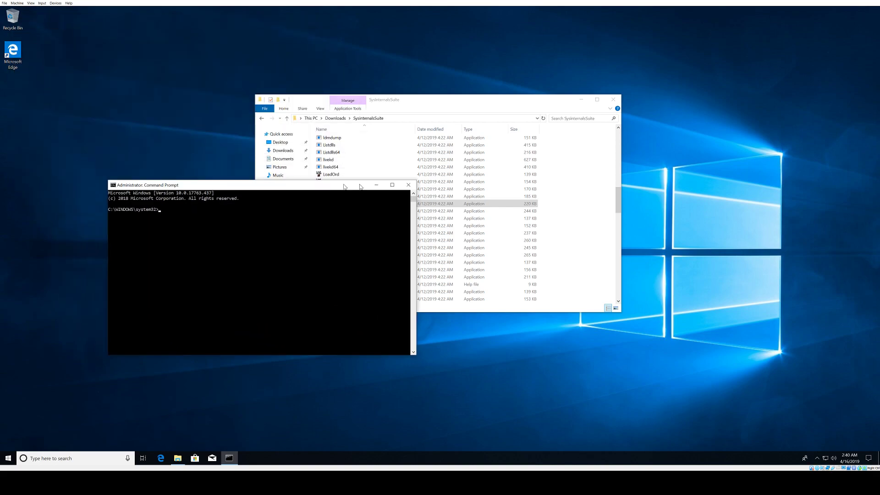
pyautogui.click(466, 243)
pyautogui.write('cd')
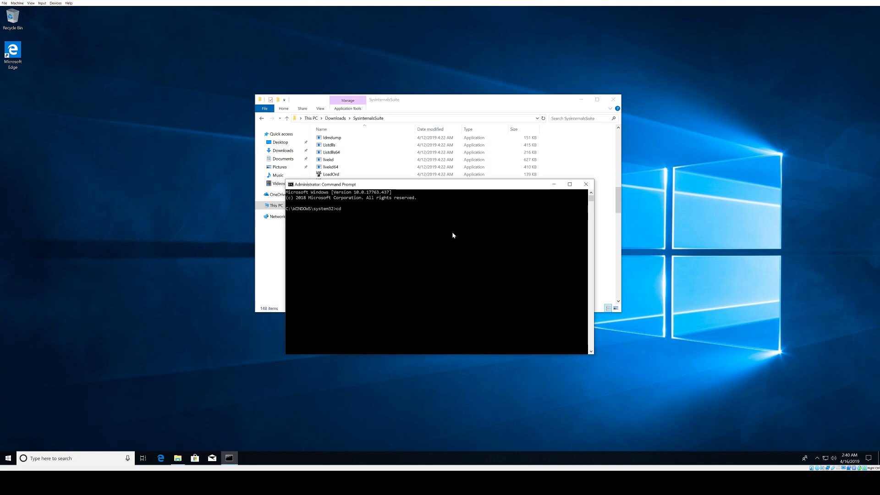
pyautogui.write('C:\\Users\\pyankov\\Downloads\\SysinternalsSuite')
# Step: Change into SysinternalsSuite, list it with dir, and show the logonsessions.exe -h help
pyautogui.press('Return')
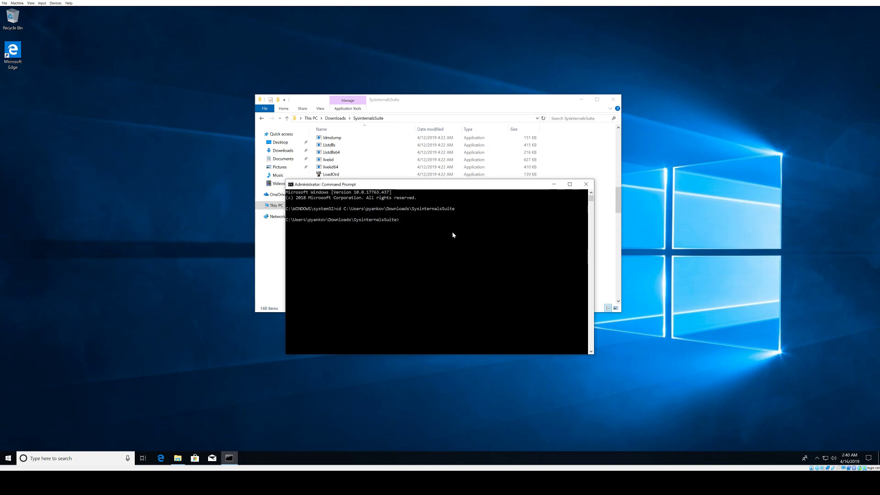
pyautogui.write('dir')
pyautogui.press('Return')
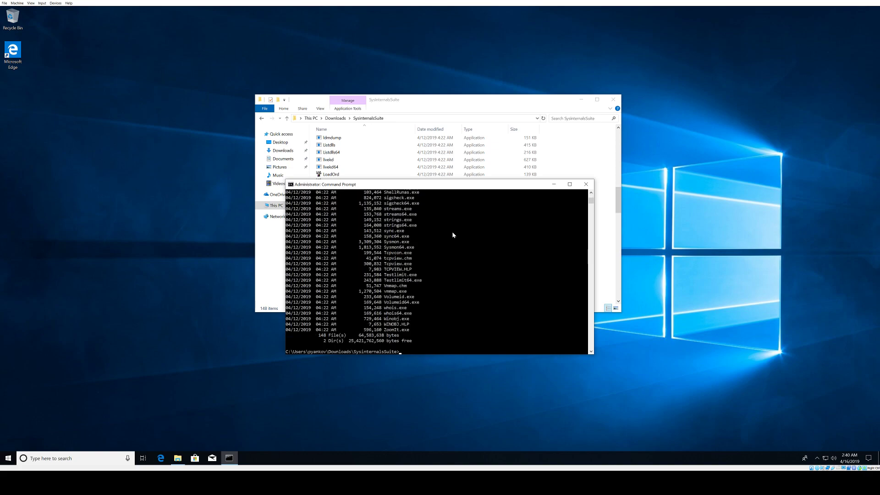
pyautogui.scroll(4, 411, 255)
pyautogui.scroll(4, 417, 255)
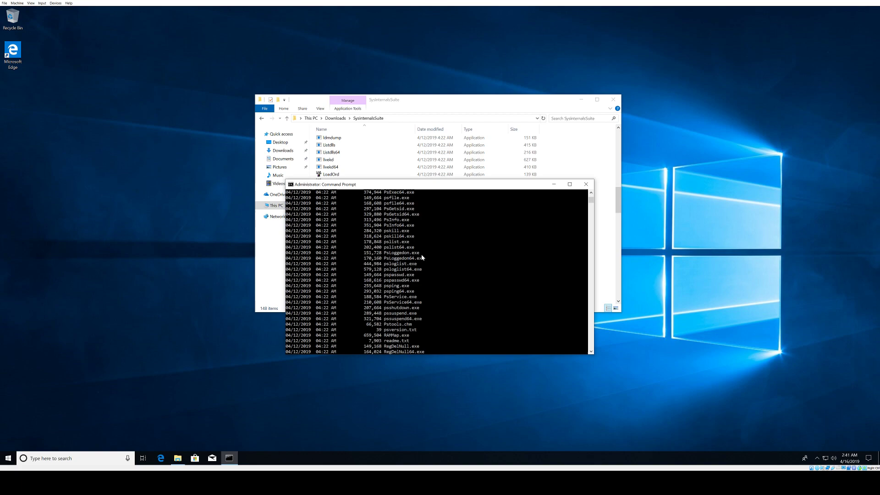
pyautogui.scroll(4, 434, 256)
pyautogui.scroll(-3, 476, 272)
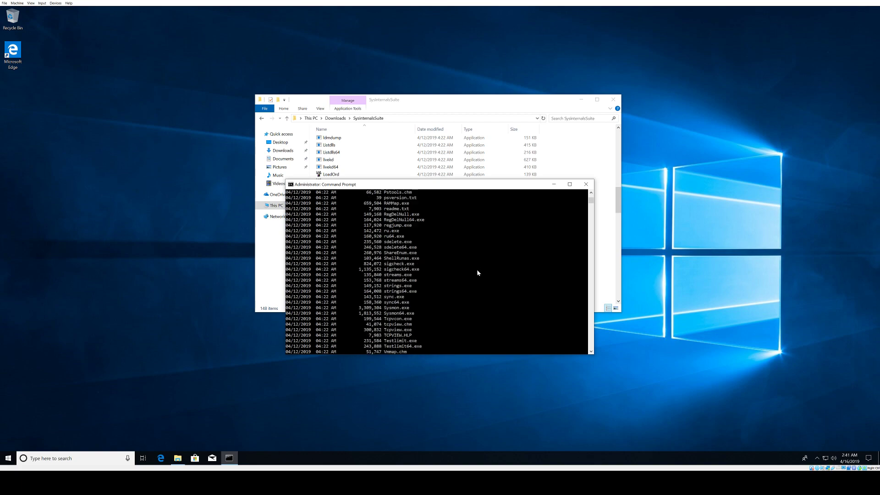
pyautogui.scroll(-5, 481, 265)
pyautogui.scroll(-5, 491, 258)
pyautogui.scroll(1, 491, 258)
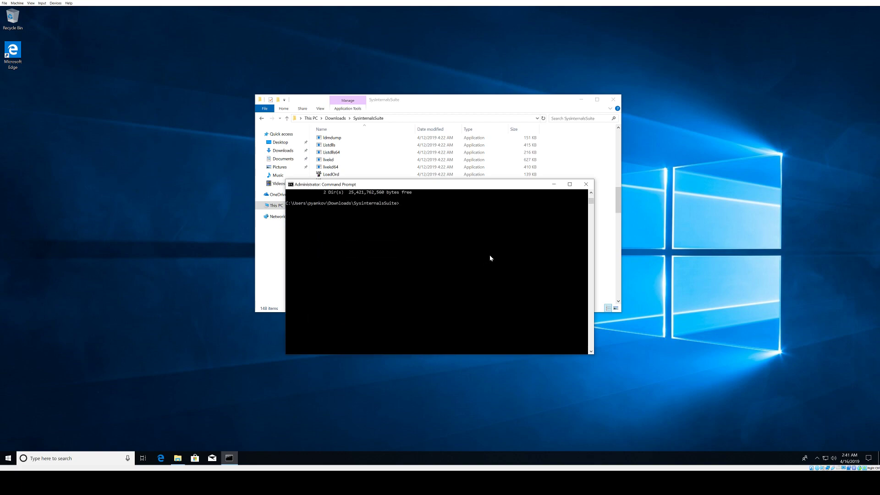
pyautogui.write('logon')
pyautogui.press('Tab')
pyautogui.write('h')
pyautogui.press('Return')
pyautogui.scroll(4, 472, 263)
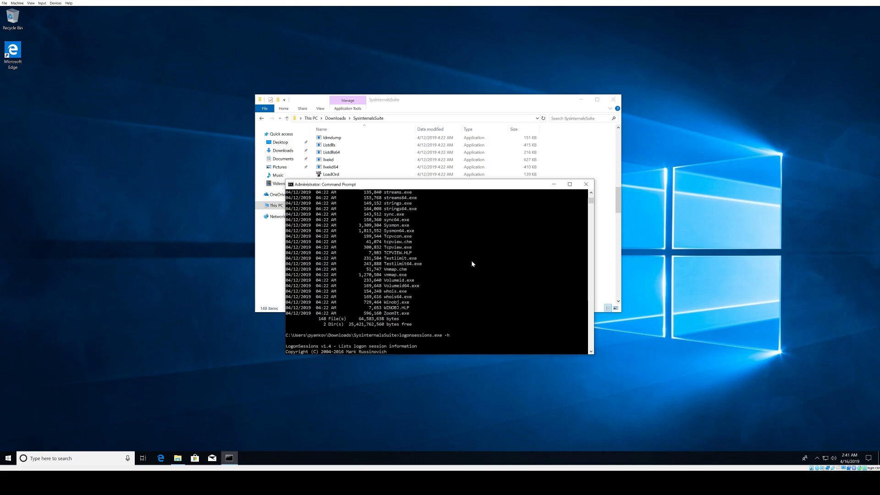
pyautogui.scroll(1, 475, 263)
pyautogui.scroll(1, 482, 271)
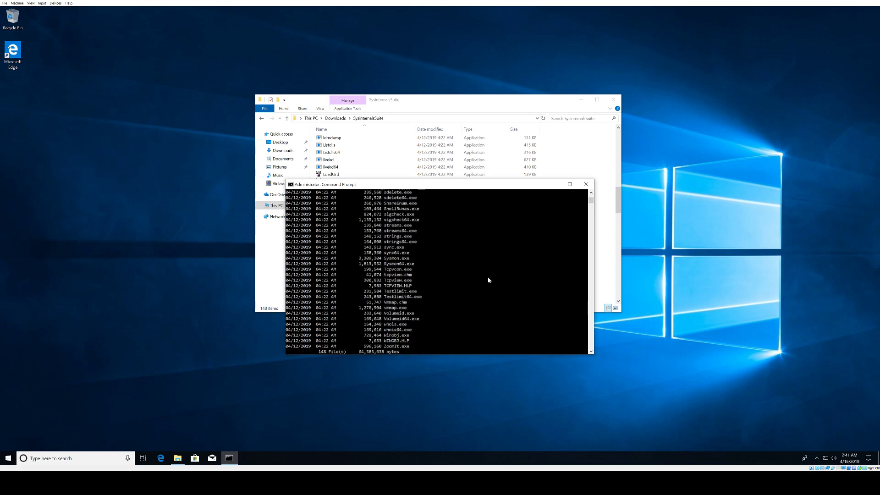
pyautogui.scroll(-5, 487, 280)
pyautogui.write('logonsessions.exe -h')
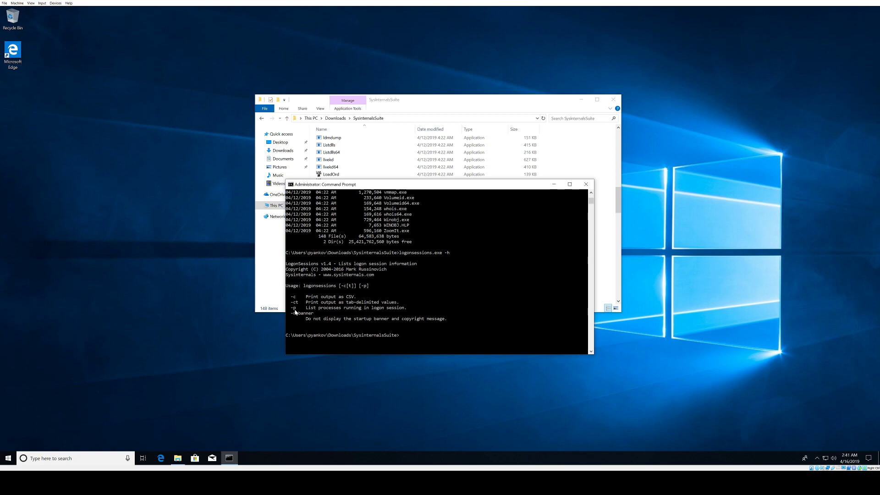
# Step: Highlight part of the banner and the -p option description, then clear the selection
pyautogui.moveTo(370, 273); pyautogui.dragTo(413, 264)
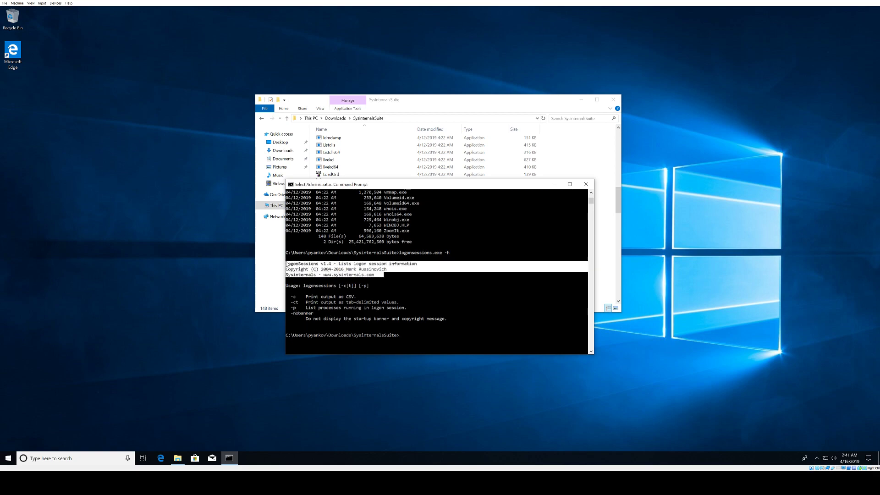
pyautogui.click(355, 275)
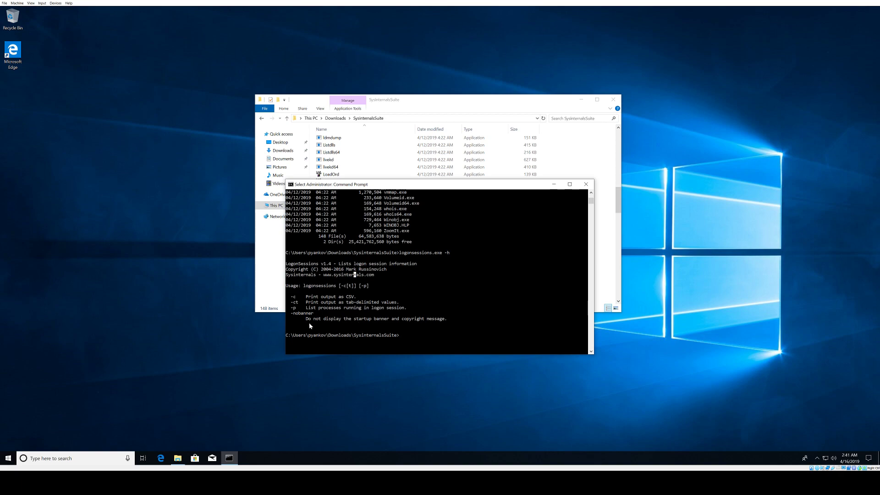
pyautogui.click(427, 285)
pyautogui.moveTo(303, 308)
pyautogui.mouseDown()
pyautogui.moveTo(412, 307)
pyautogui.moveTo(292, 310)
pyautogui.mouseUp()
pyautogui.click(379, 309)
pyautogui.click(420, 303)
# Step: Run logonsessions.exe to list logon sessions and maximize the console
pyautogui.press('Escape')
pyautogui.write('logon')
pyautogui.press('Tab')
pyautogui.press('Return')
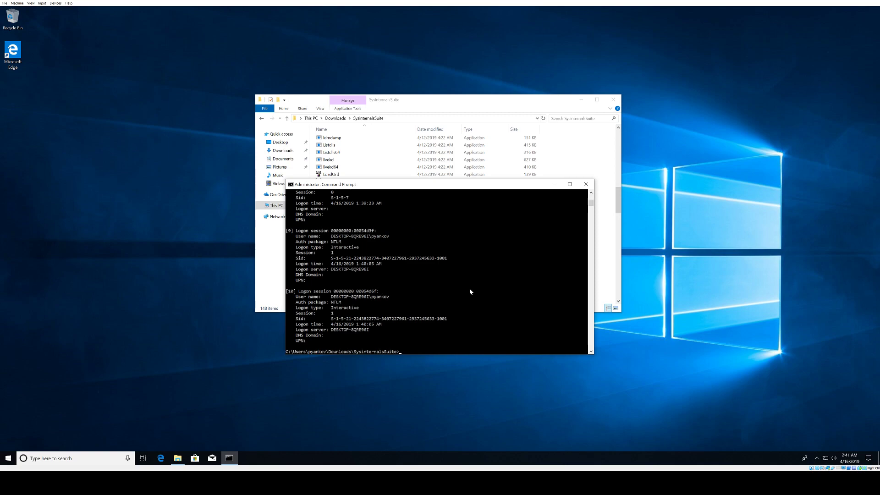
pyautogui.click(569, 185)
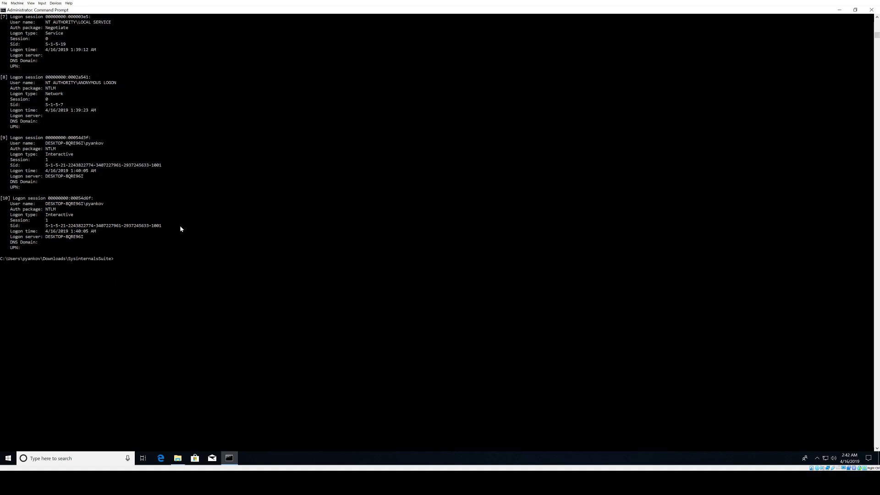
pyautogui.scroll(1, 180, 225)
pyautogui.scroll(2, 168, 222)
pyautogui.scroll(3, 138, 206)
# Step: Highlight the ANONYMOUS LOGON user name and session [10]'s Sid, logon time and DNS Domain lines
pyautogui.moveTo(115, 182); pyautogui.dragTo(30, 177)
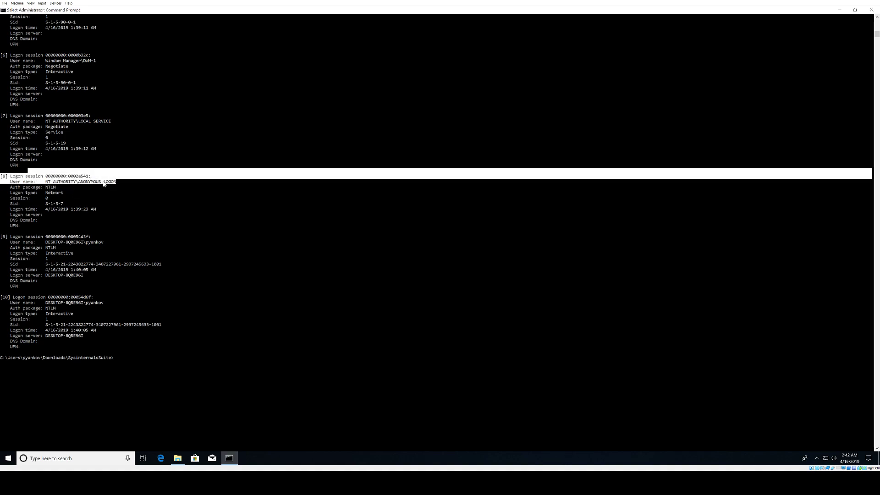
pyautogui.scroll(4, 104, 184)
pyautogui.moveTo(113, 188); pyautogui.dragTo(57, 187)
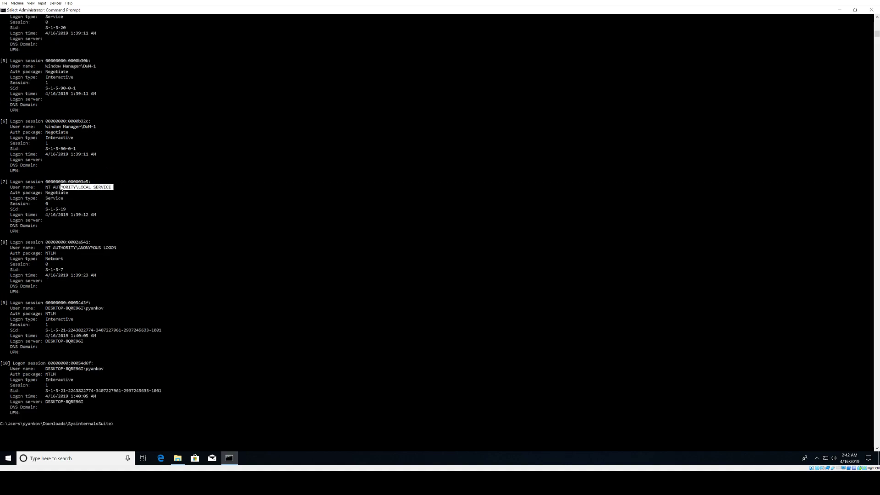
pyautogui.scroll(4, 93, 196)
pyautogui.scroll(4, 134, 197)
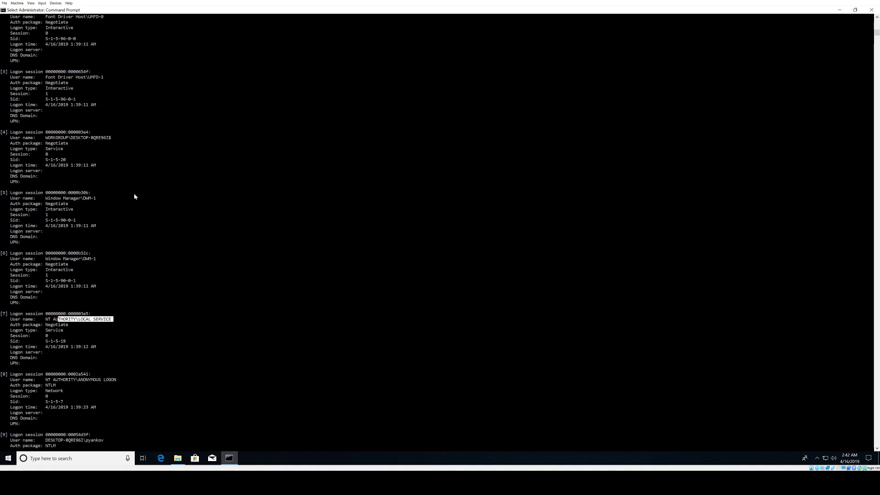
pyautogui.scroll(1, 133, 196)
pyautogui.scroll(2, 135, 197)
pyautogui.scroll(4, 134, 197)
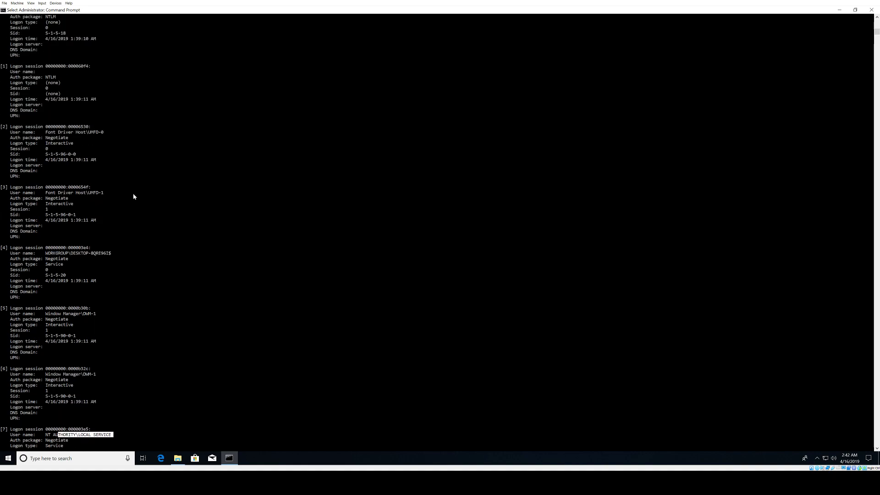
pyautogui.scroll(4, 135, 197)
pyautogui.scroll(1, 86, 103)
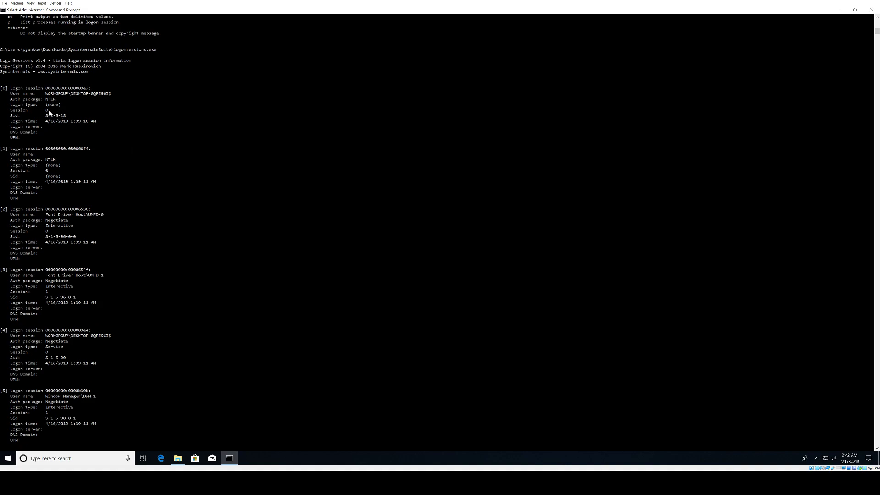
pyautogui.moveTo(21, 112); pyautogui.dragTo(59, 114)
pyautogui.scroll(-16, 113, 261)
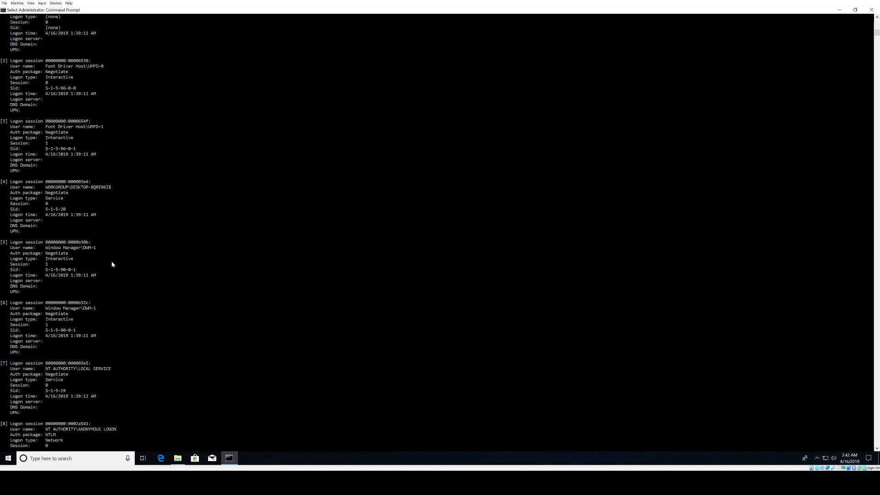
pyautogui.scroll(-1, 104, 293)
pyautogui.scroll(-6, 105, 294)
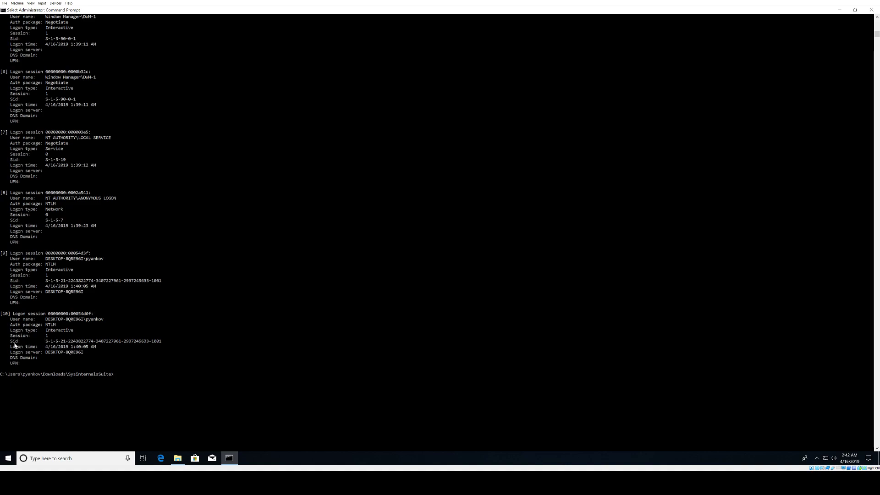
pyautogui.moveTo(14, 343); pyautogui.dragTo(171, 342)
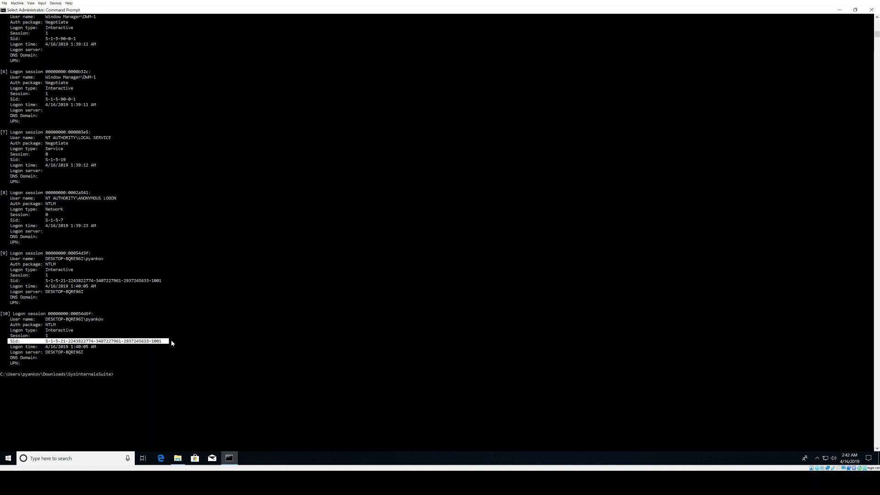
pyautogui.moveTo(12, 347); pyautogui.dragTo(95, 349)
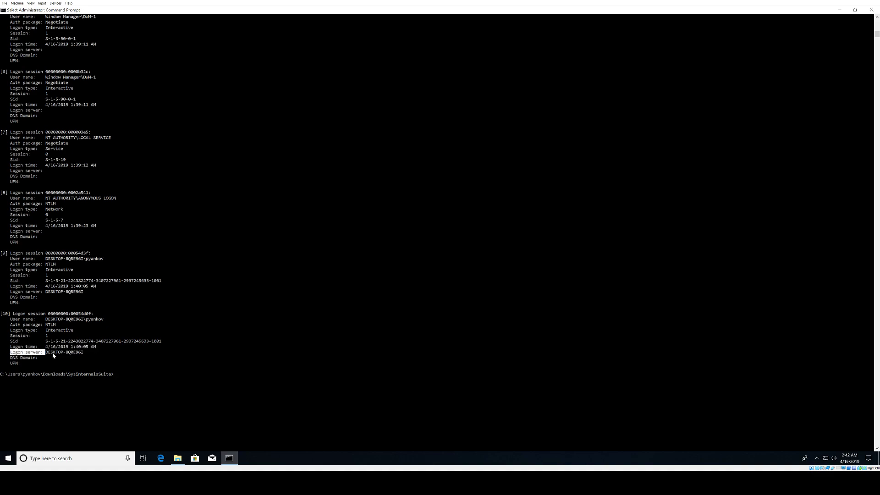
pyautogui.moveTo(9, 358); pyautogui.dragTo(83, 366)
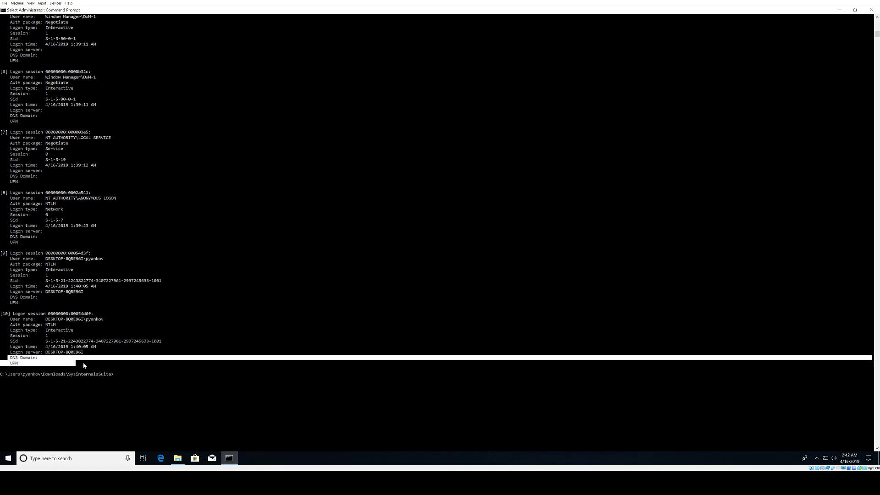
pyautogui.click(98, 360)
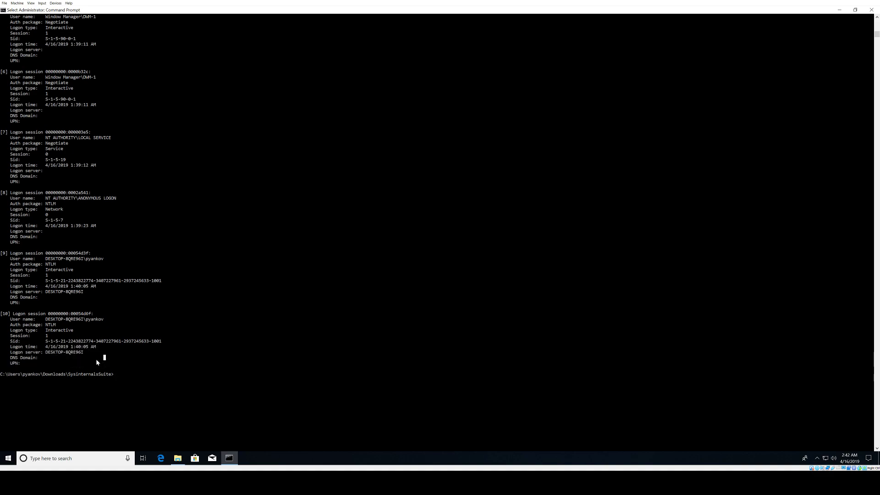
# Step: Highlight session [10]'s NTLM auth package and Interactive logon type, then clear it
pyautogui.doubleClick(51, 324)
pyautogui.moveTo(11, 335); pyautogui.dragTo(44, 336)
pyautogui.doubleClick(52, 330)
pyautogui.click(59, 330)
pyautogui.doubleClick(69, 331)
pyautogui.click(74, 331)
pyautogui.write('logonsessions.exe -p')
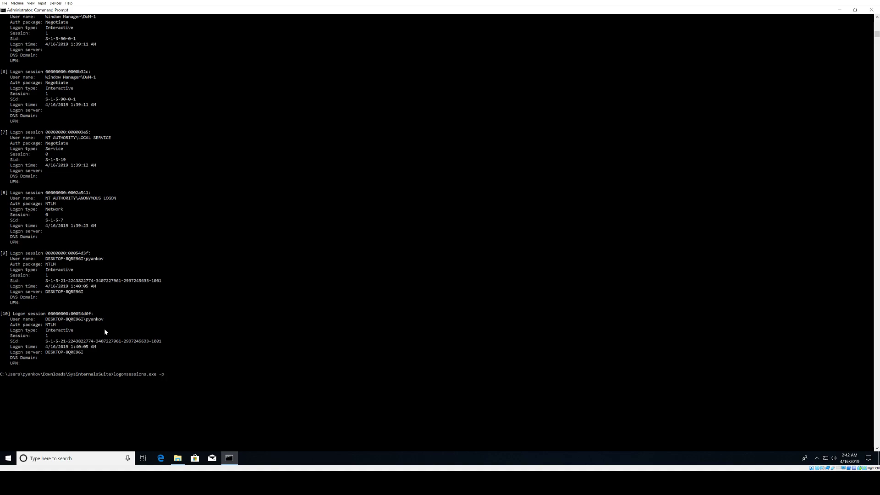
# Step: Run logonsessions.exe -p and mark session [0]'s process lines, then clear the marks
pyautogui.press('Return')
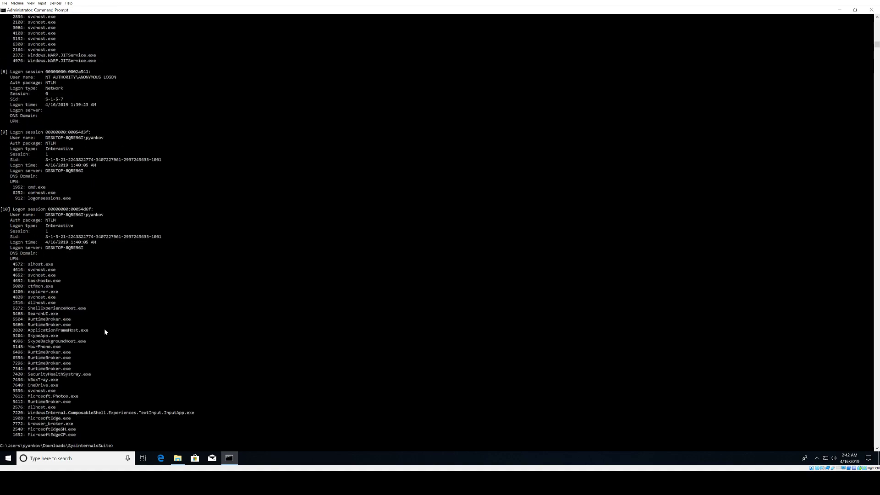
pyautogui.scroll(8, 105, 332)
pyautogui.scroll(8, 107, 318)
pyautogui.scroll(8, 107, 315)
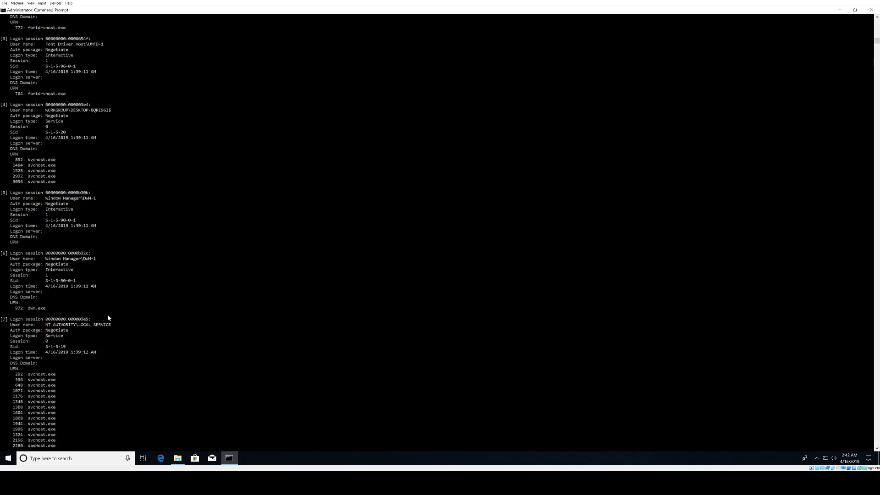
pyautogui.scroll(5, 108, 317)
pyautogui.scroll(5, 109, 315)
pyautogui.scroll(6, 112, 316)
pyautogui.scroll(6, 134, 310)
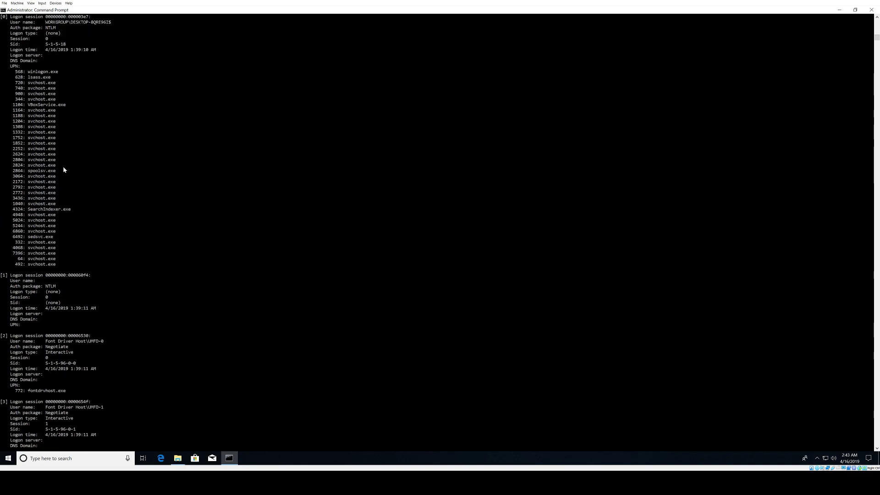
pyautogui.scroll(1, 63, 169)
pyautogui.moveTo(24, 55)
pyautogui.mouseDown()
pyautogui.moveTo(62, 72)
pyautogui.moveTo(99, 131)
pyautogui.mouseUp()
pyautogui.click(99, 130)
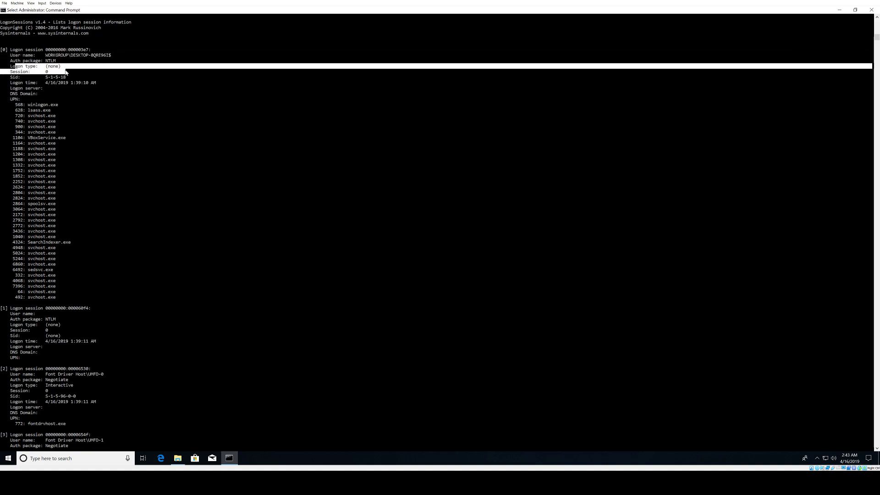
pyautogui.click(66, 72)
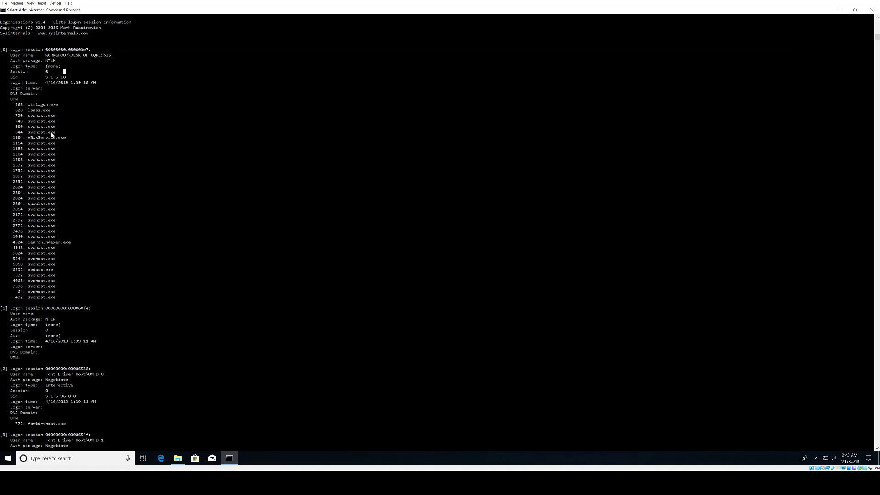
pyautogui.moveTo(23, 104); pyautogui.dragTo(63, 298)
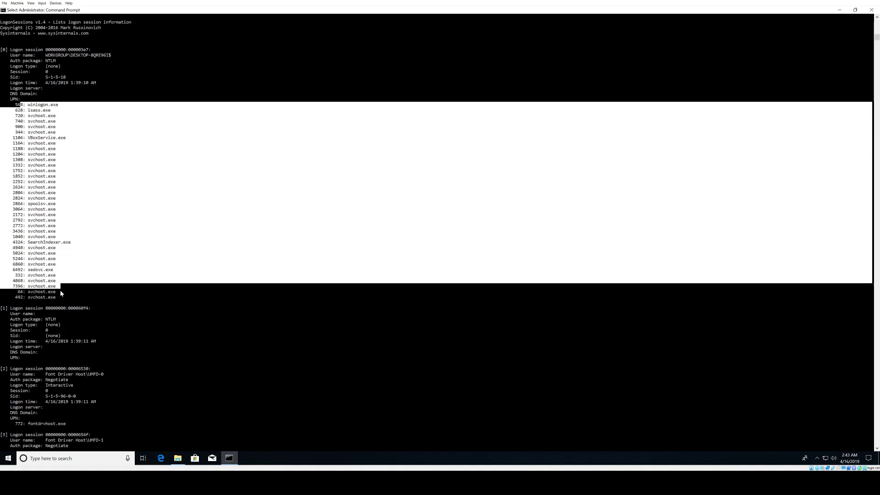
pyautogui.click(62, 299)
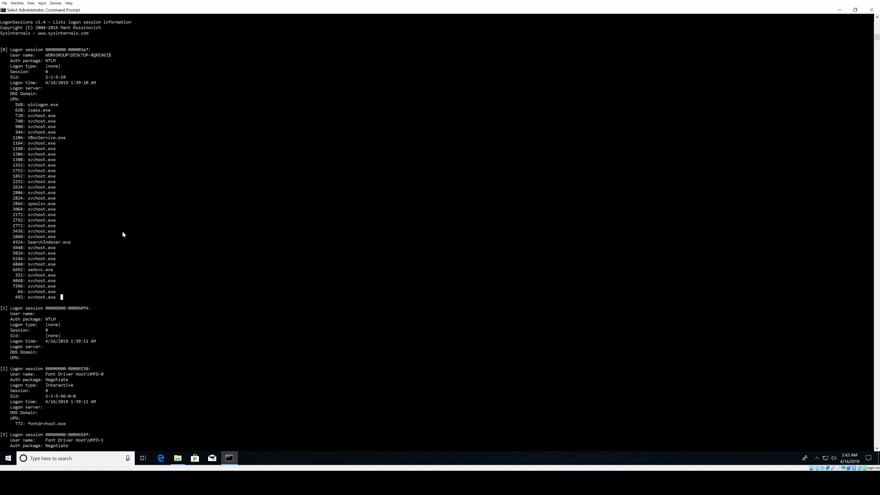
pyautogui.scroll(-4, 123, 234)
pyautogui.scroll(-1, 127, 238)
pyautogui.scroll(-6, 87, 250)
pyautogui.scroll(-5, 71, 245)
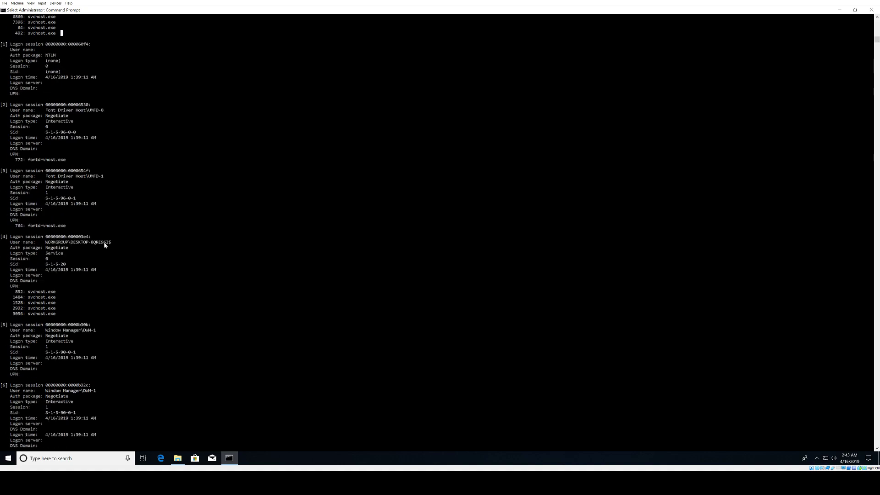
pyautogui.scroll(-2, 110, 243)
pyautogui.scroll(-2, 112, 243)
pyautogui.scroll(-8, 114, 240)
pyautogui.scroll(-7, 118, 242)
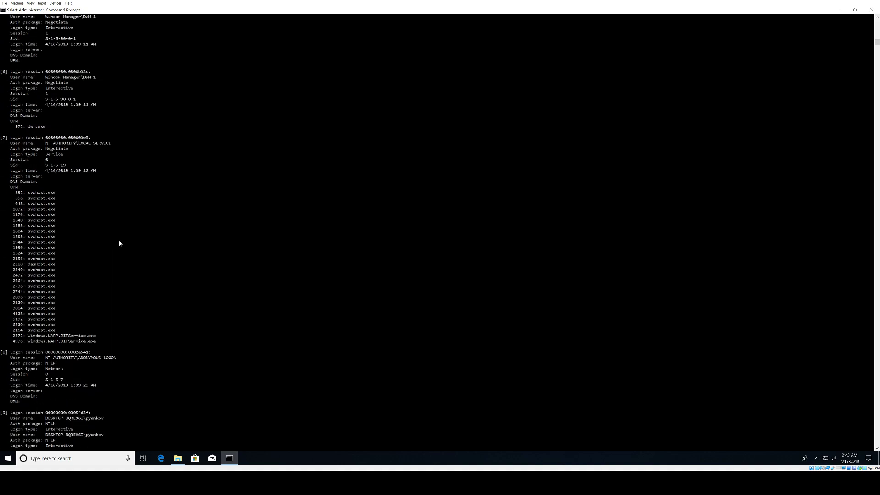
pyautogui.scroll(-5, 119, 243)
pyautogui.scroll(-5, 120, 242)
pyautogui.scroll(-4, 121, 240)
pyautogui.scroll(-4, 121, 240)
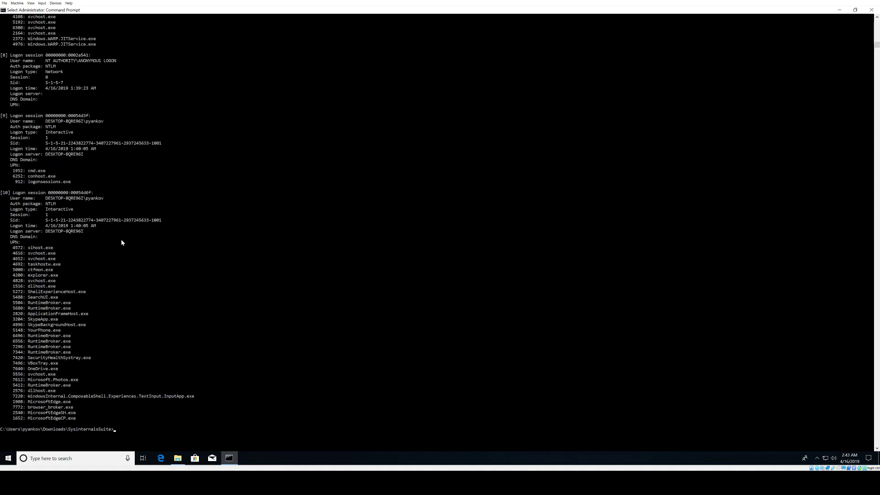
pyautogui.scroll(-2, 121, 243)
pyautogui.moveTo(2, 157); pyautogui.dragTo(101, 258)
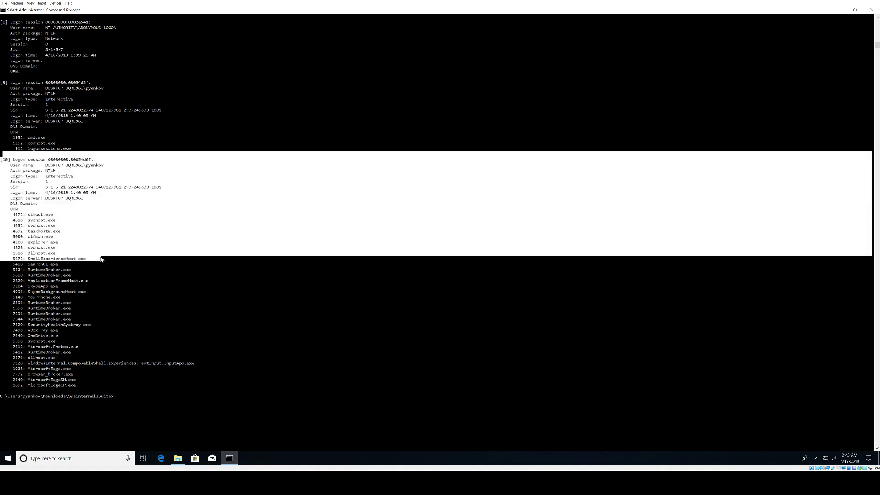
pyautogui.click(101, 259)
pyautogui.moveTo(15, 214)
pyautogui.mouseDown()
pyautogui.moveTo(62, 248)
pyautogui.moveTo(80, 284)
pyautogui.moveTo(69, 290)
pyautogui.mouseUp()
pyautogui.click(61, 248)
pyautogui.click(81, 283)
pyautogui.click(73, 296)
pyautogui.click(69, 287)
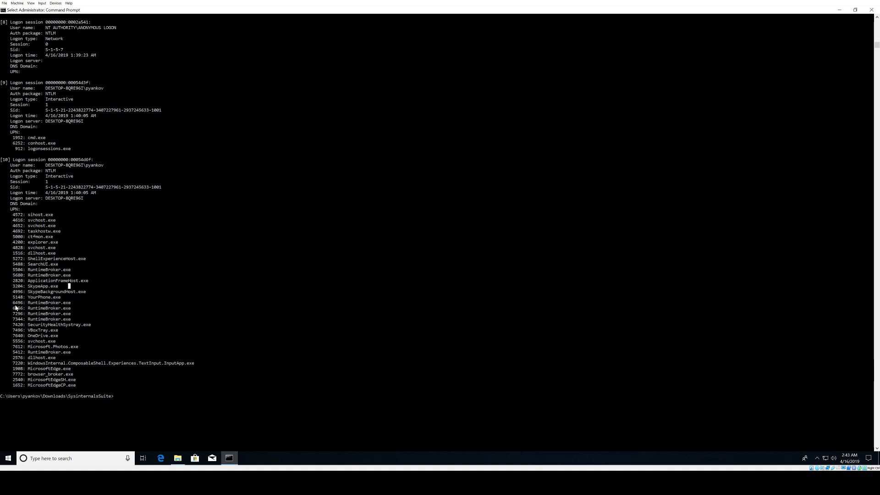
pyautogui.moveTo(15, 309); pyautogui.dragTo(77, 324)
pyautogui.click(77, 324)
pyautogui.doubleClick(47, 331)
pyautogui.click(92, 330)
pyautogui.moveTo(25, 355); pyautogui.dragTo(41, 371)
pyautogui.click(104, 386)
pyautogui.moveTo(104, 385); pyautogui.dragTo(68, 392)
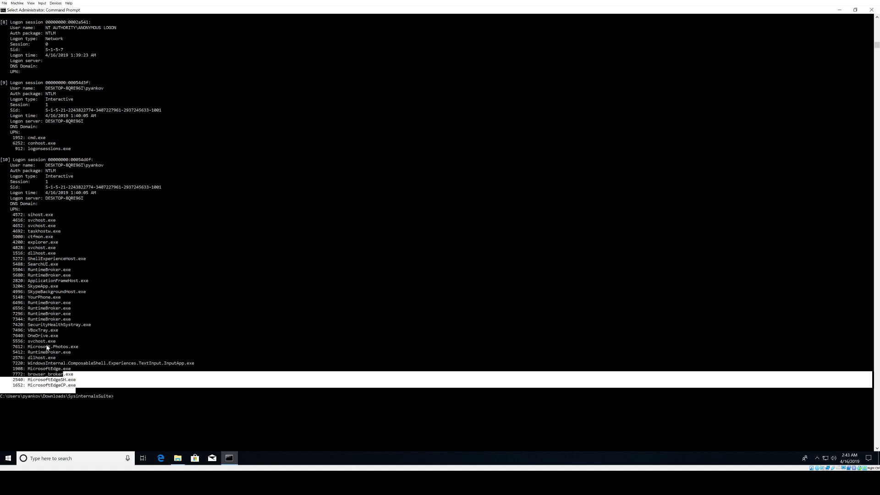
pyautogui.click(29, 280)
# Step: Restore the console to a smaller window and dismiss the desktop context menu
pyautogui.doubleClick(336, 10)
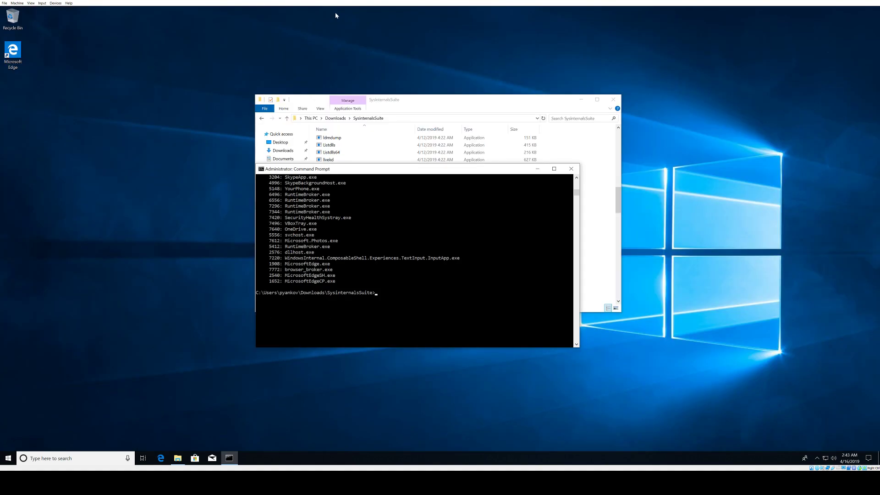
pyautogui.rightClick(32, 110)
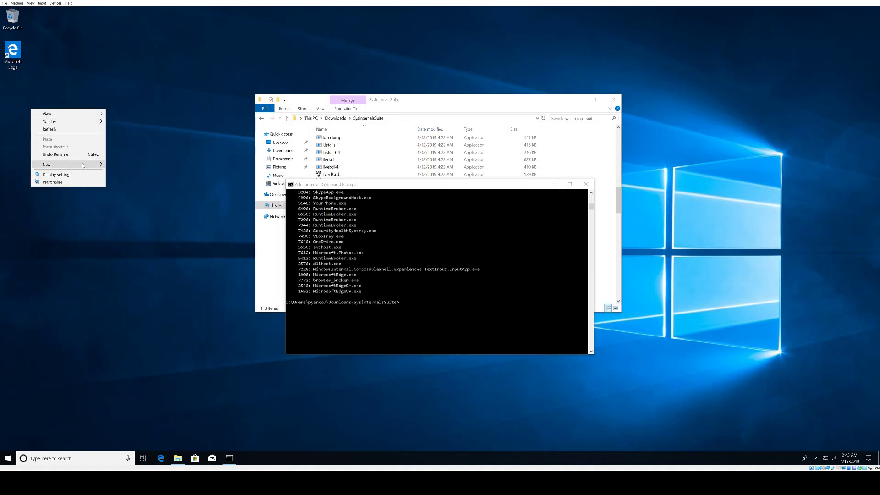
pyautogui.click(213, 133)
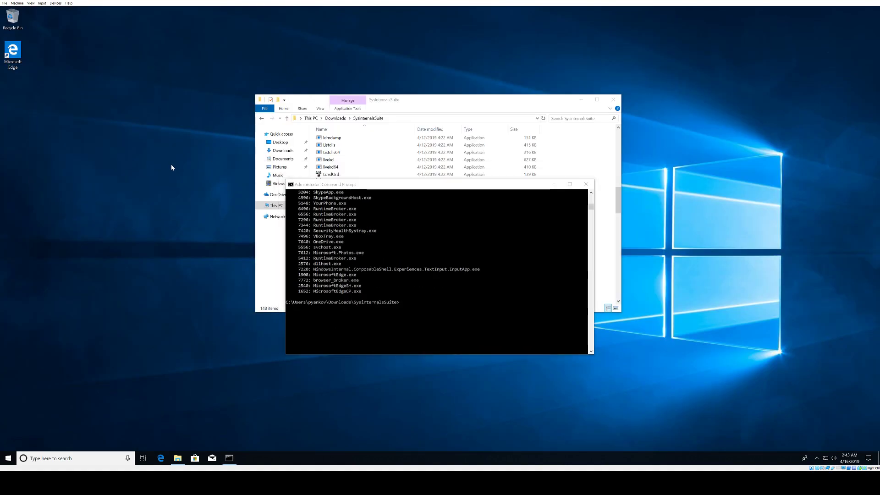
# Step: Launch Notepad from the Start search and maximize Command Prompt again
pyautogui.click(8, 458)
pyautogui.write('notepad')
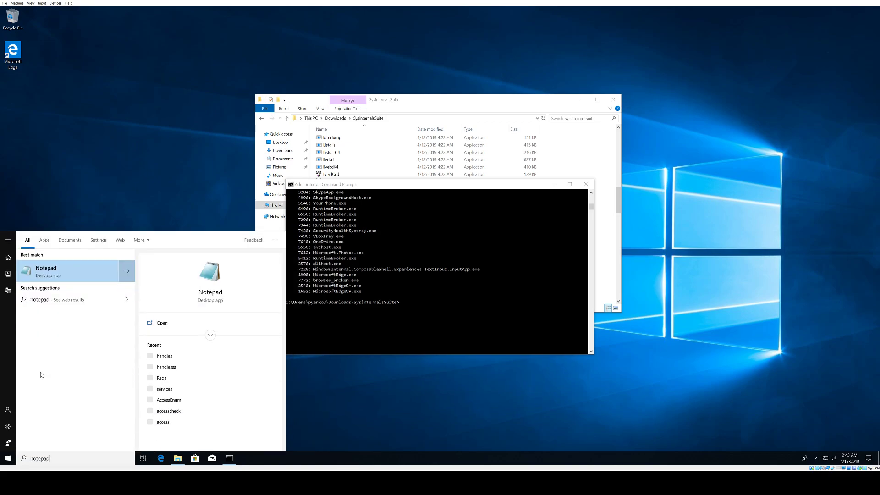
pyautogui.press('Return')
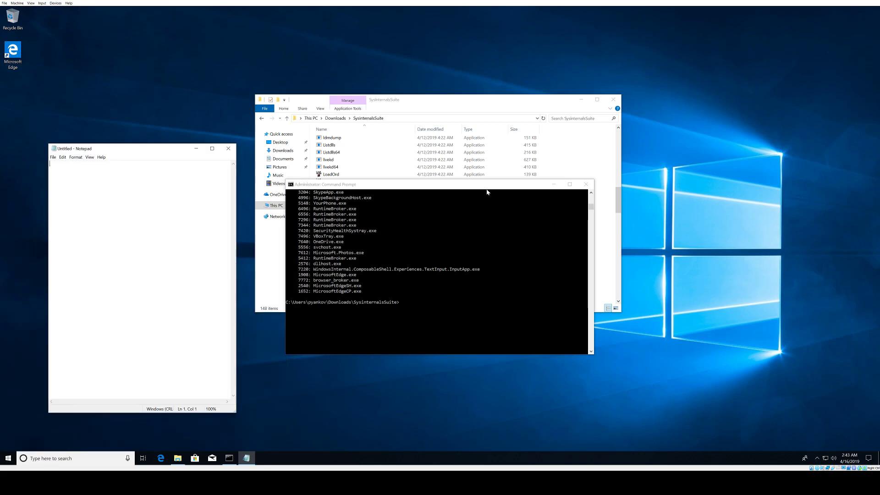
pyautogui.doubleClick(485, 186)
# Step: Rerun logonsessions.exe -p, copy the 6004: notepad.exe line, then clear the marked lines
pyautogui.press('Up')
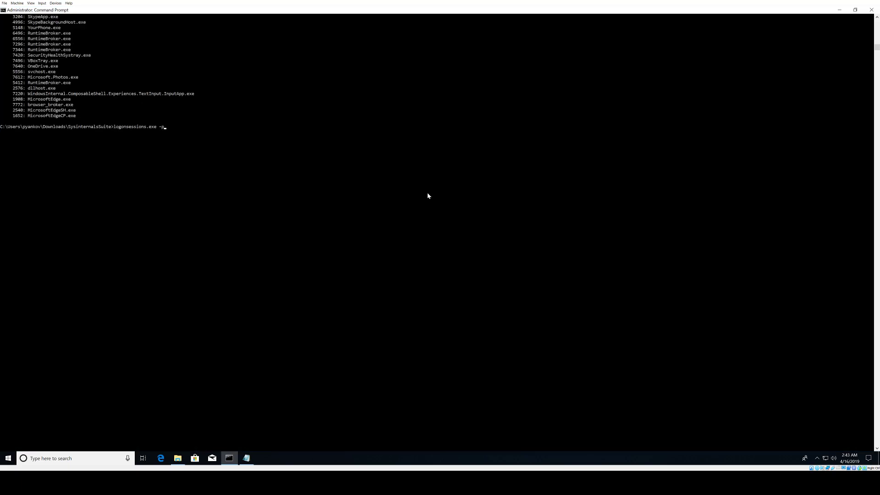
pyautogui.press('Return')
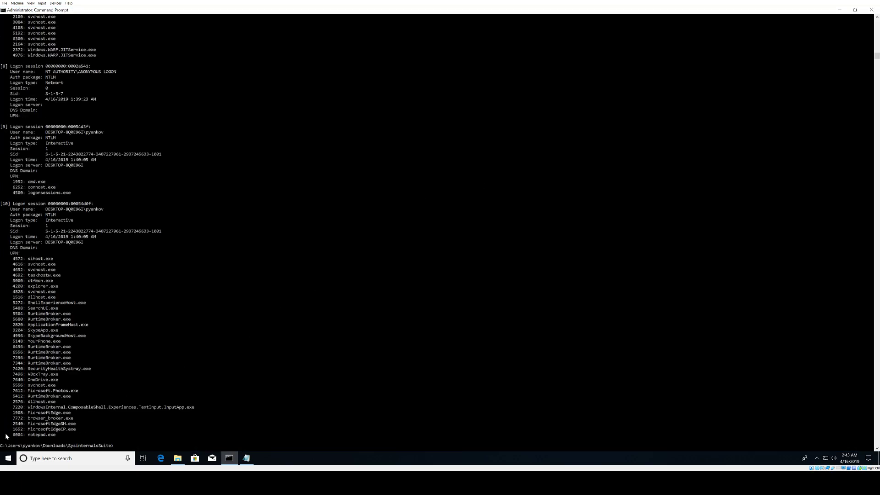
pyautogui.moveTo(5, 432); pyautogui.dragTo(63, 432)
pyautogui.rightClick(351, 298)
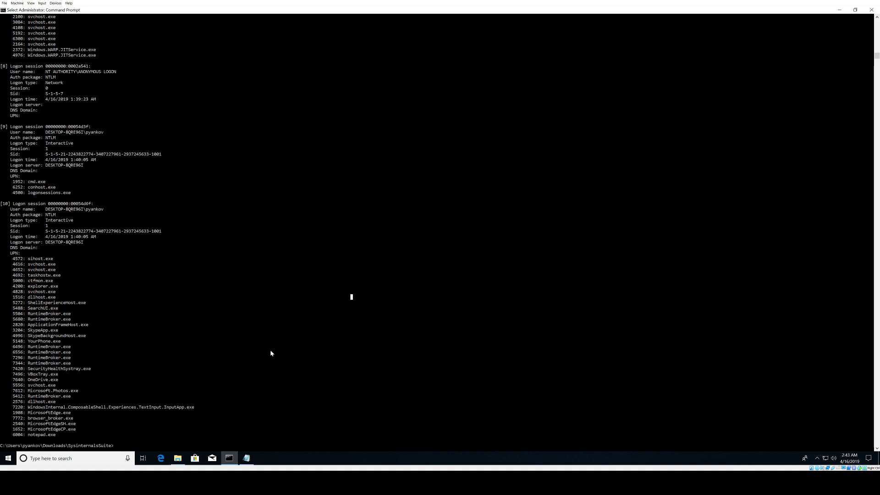
pyautogui.moveTo(98, 226); pyautogui.dragTo(245, 324)
pyautogui.click(248, 325)
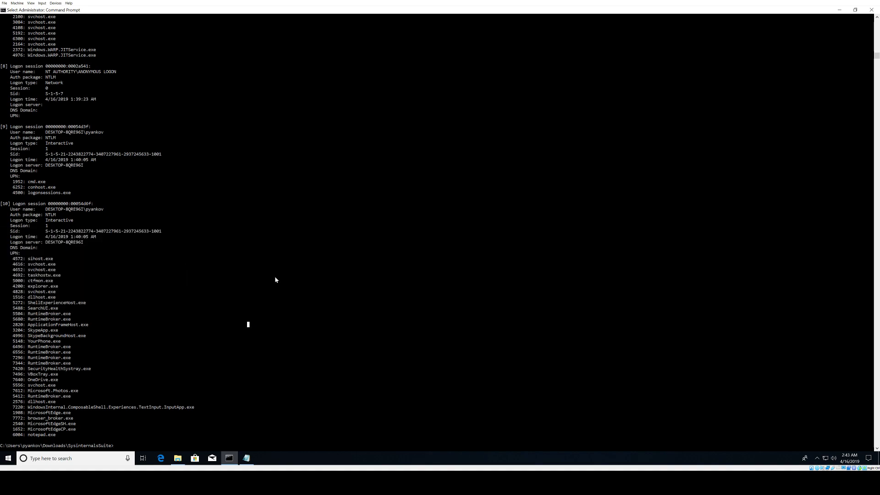